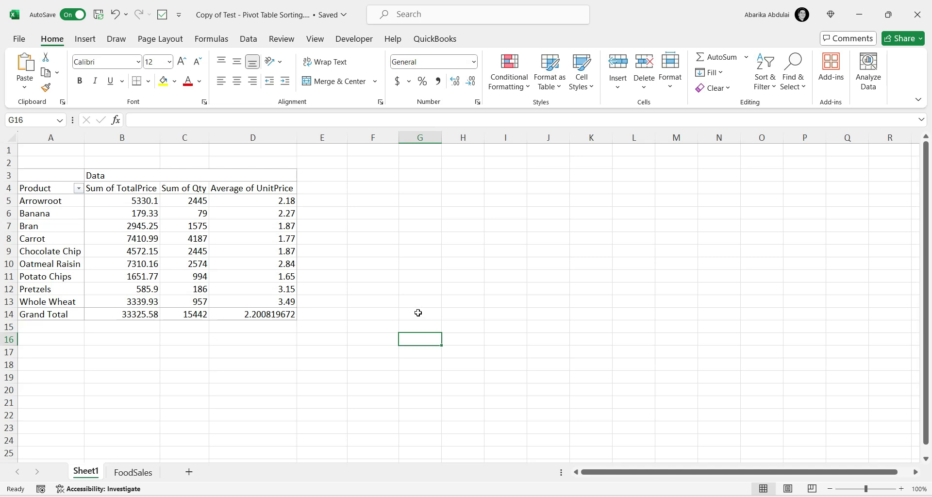
# Sort the Product rows descending by Sum of TotalPrice, from Carrot (7410.99) down to Banana (179.33)
pyautogui.click(165, 252)
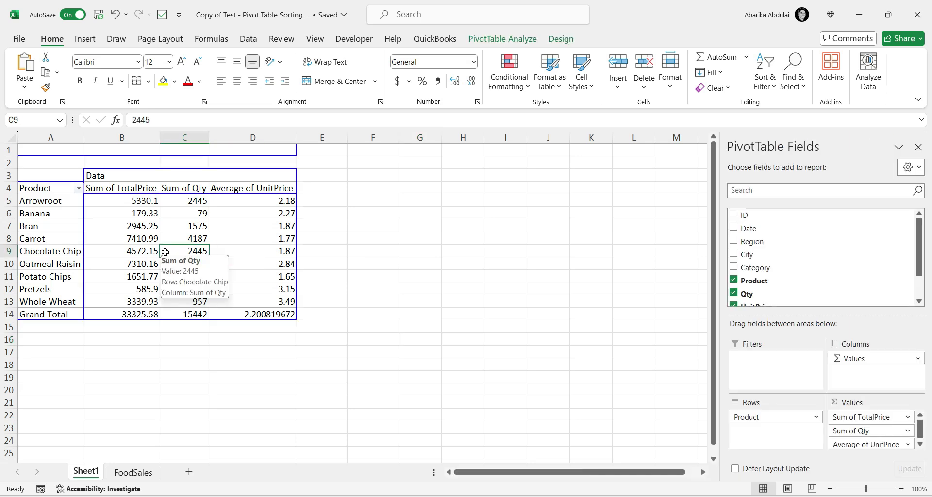
pyautogui.click(78, 188)
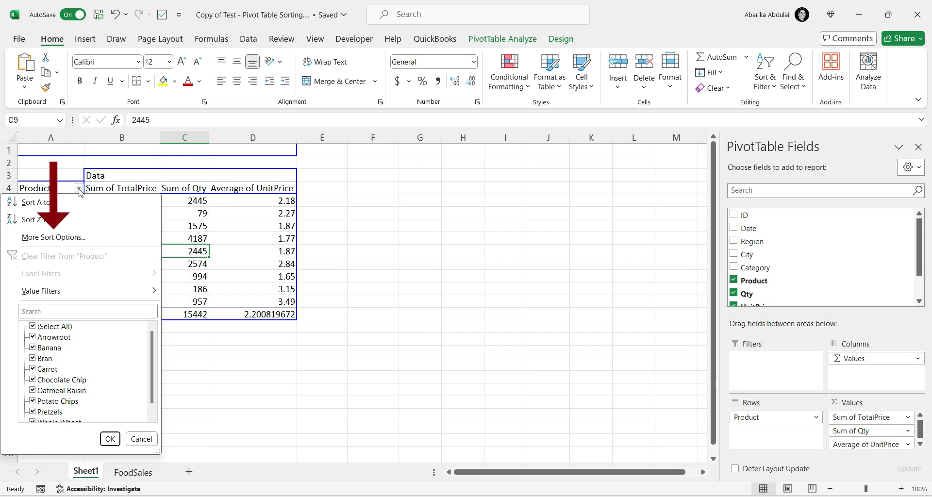
pyautogui.click(54, 236)
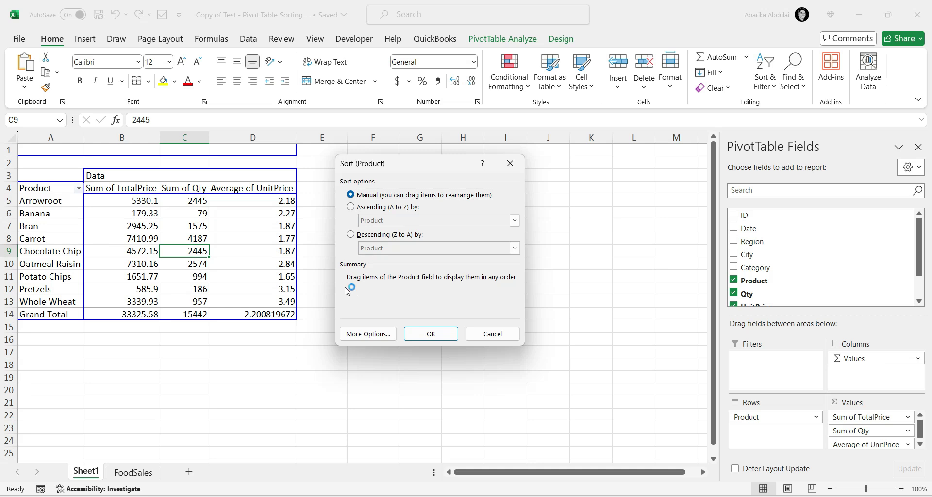
pyautogui.click(352, 211)
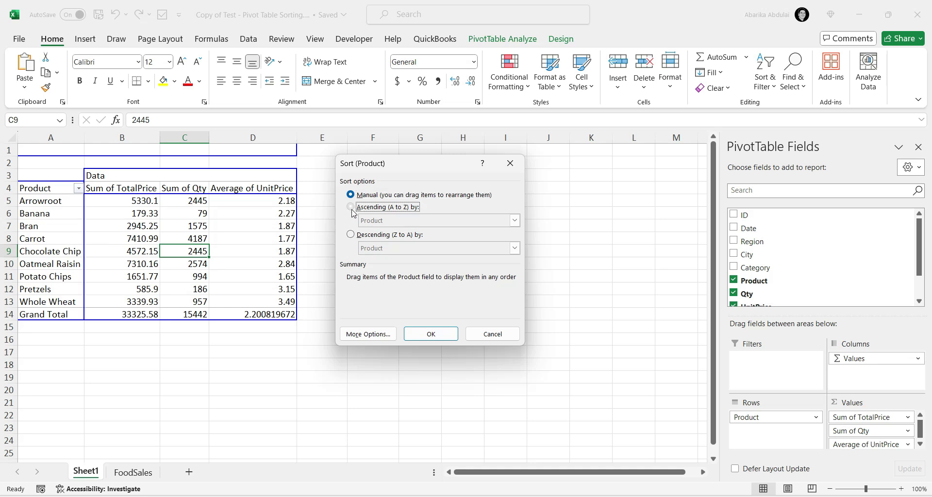
pyautogui.click(353, 237)
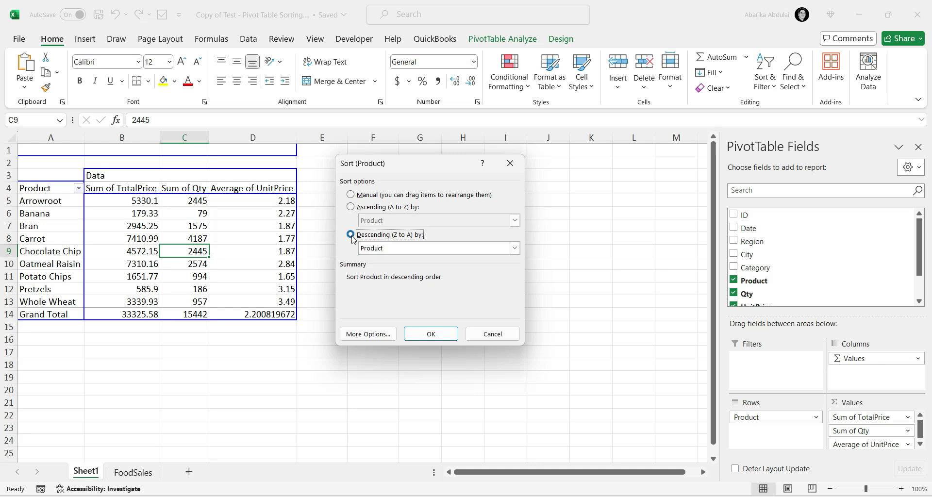
pyautogui.click(493, 250)
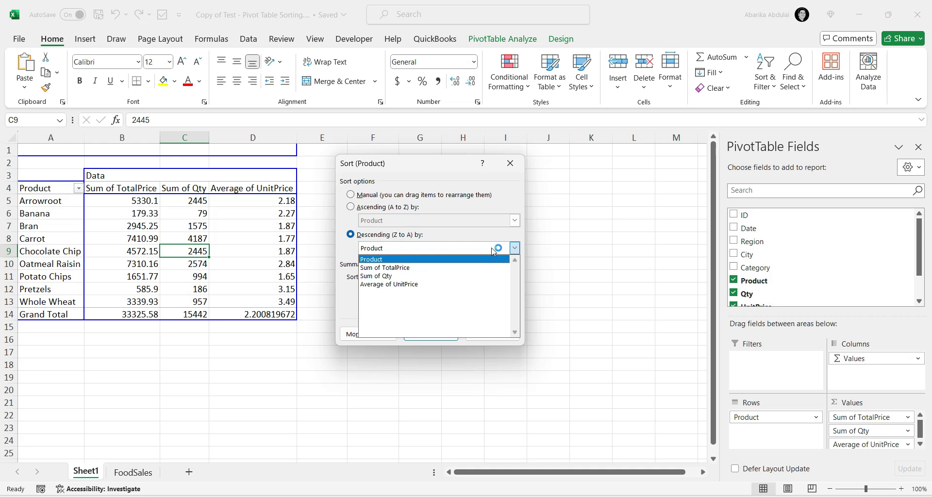
pyautogui.click(427, 268)
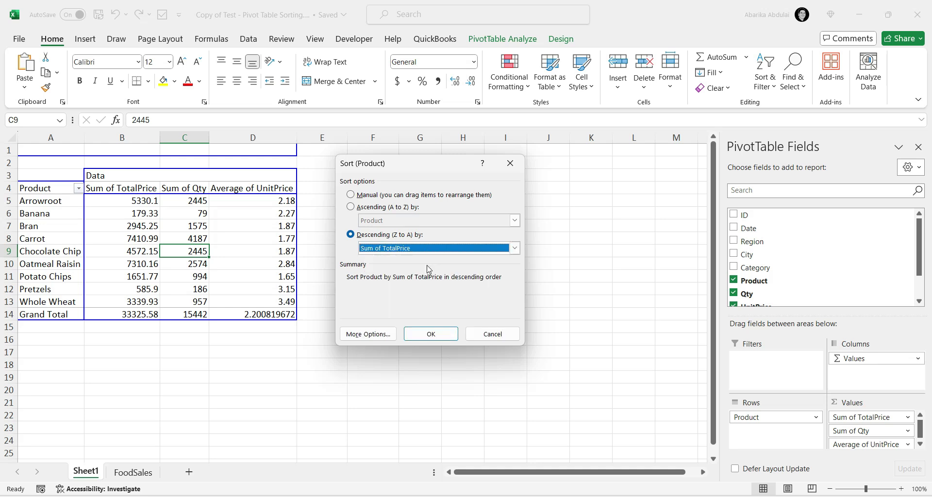
pyautogui.click(430, 334)
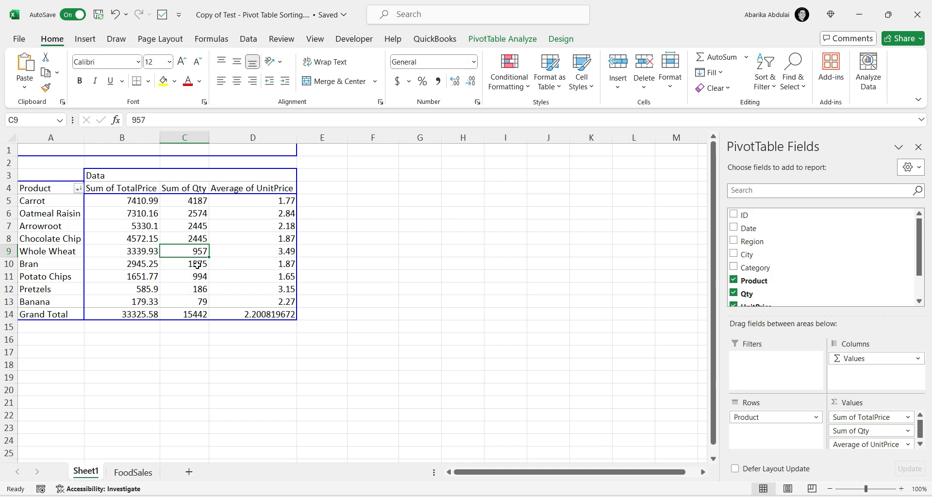
pyautogui.moveTo(217, 268)
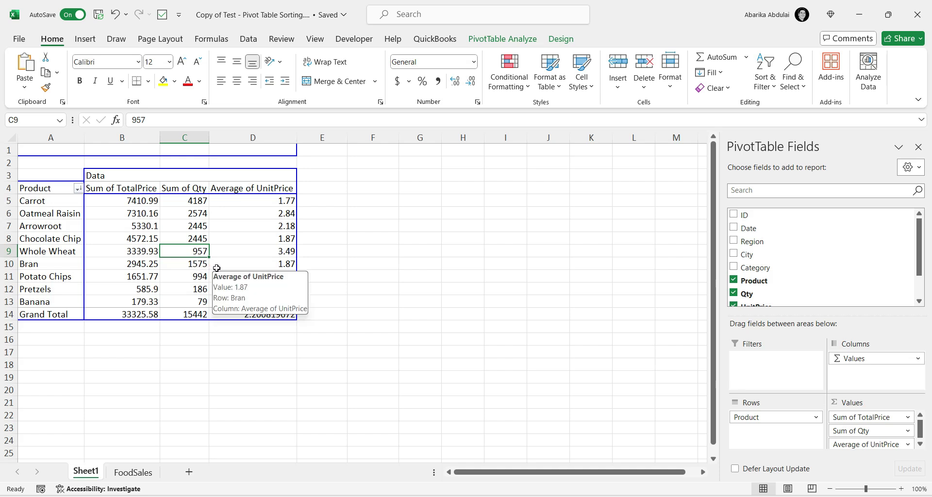
# From a Sum of TotalPrice cell, sort the rows Smallest to Largest, top to bottom, Banana (179.33) first
pyautogui.click(153, 240)
pyautogui.moveTo(153, 240)
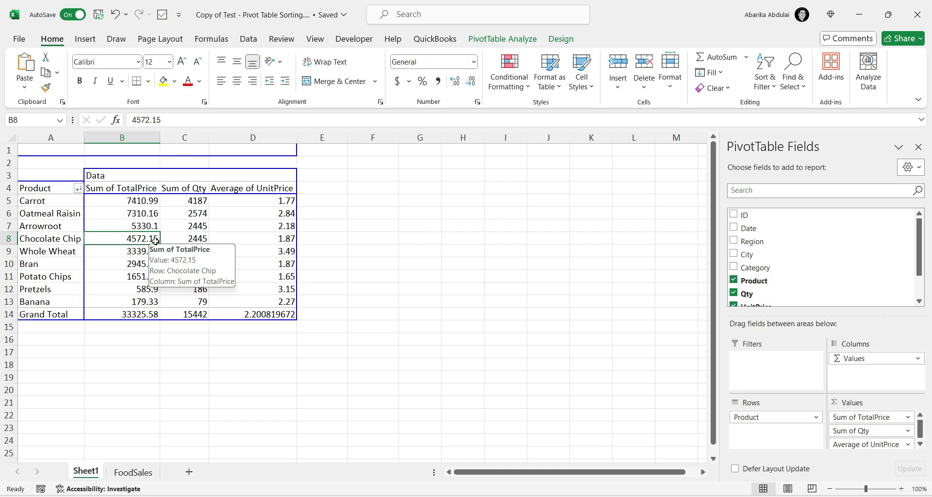
pyautogui.click(248, 41)
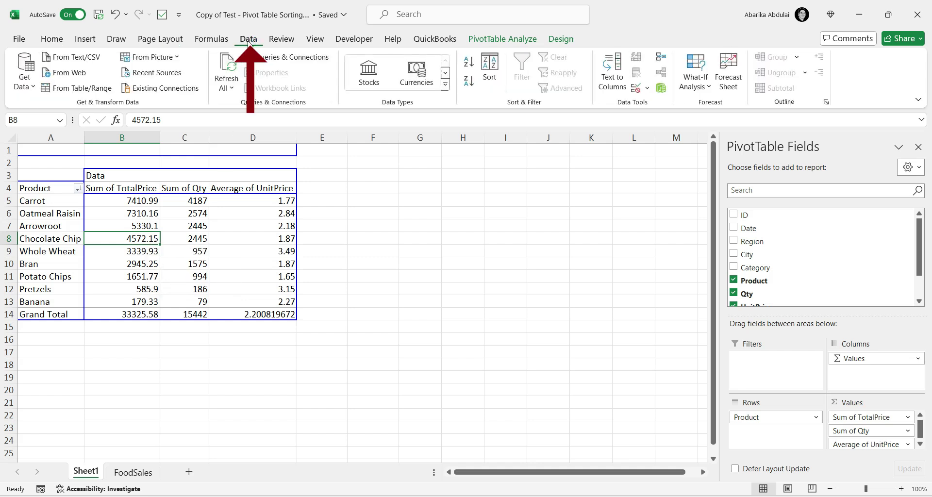
pyautogui.click(490, 73)
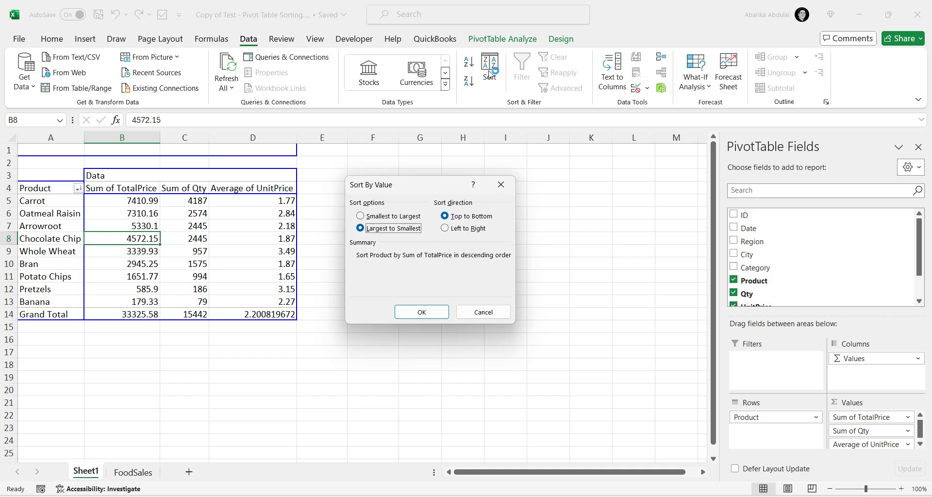
pyautogui.click(407, 218)
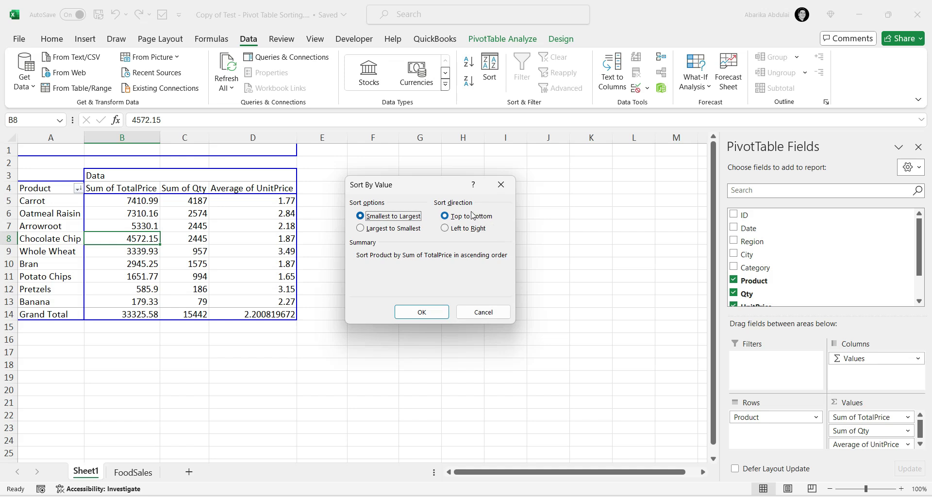
pyautogui.click(450, 218)
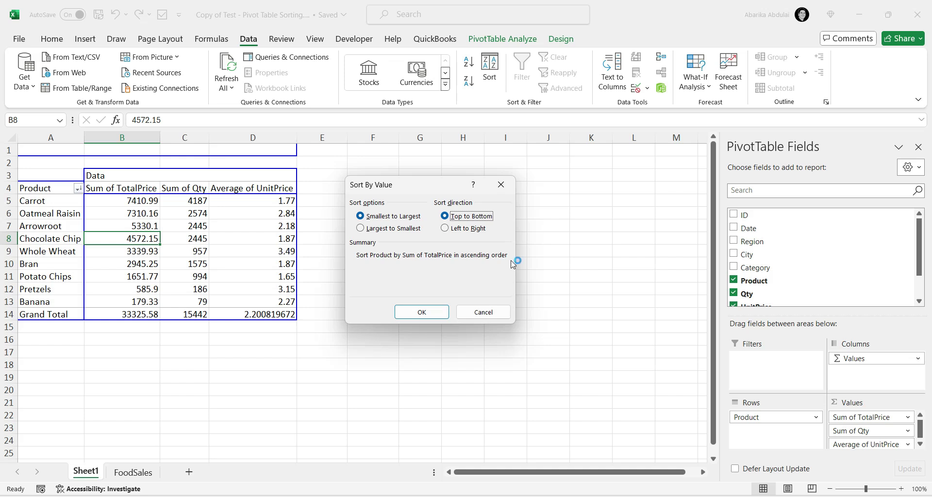
pyautogui.click(437, 312)
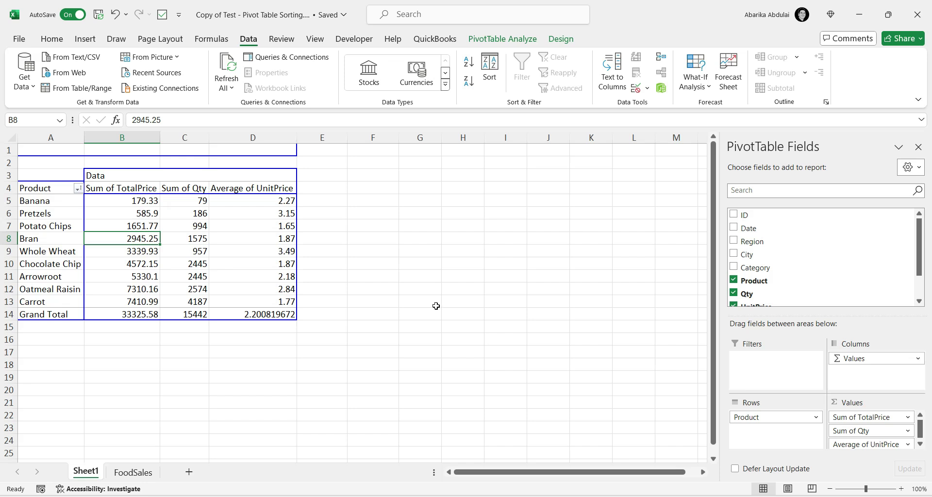
pyautogui.click(463, 233)
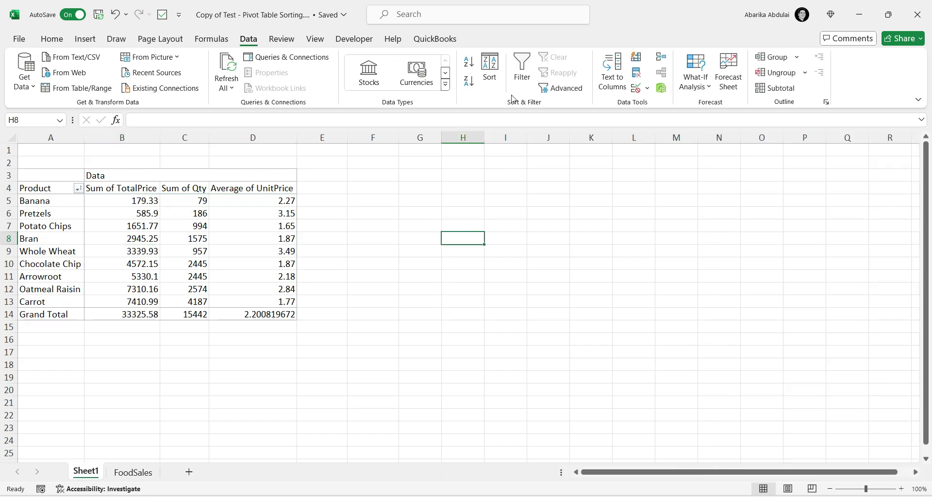
pyautogui.click(245, 249)
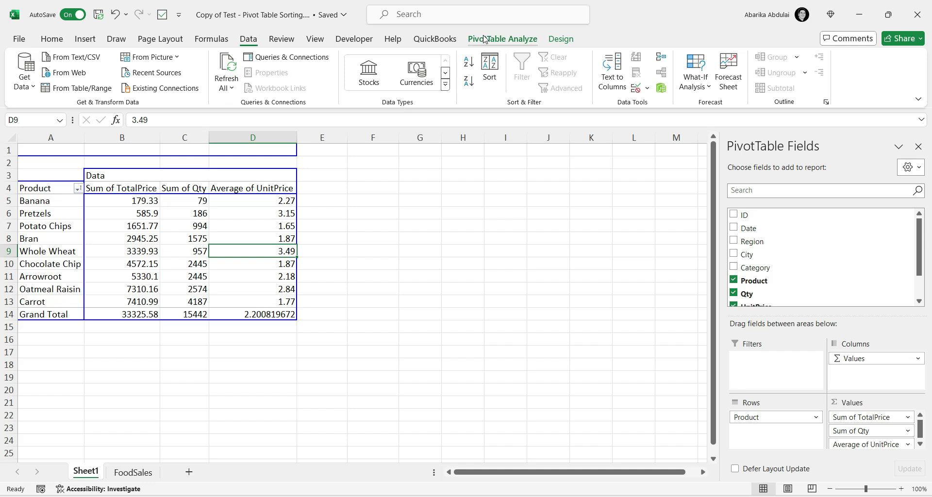
pyautogui.click(502, 39)
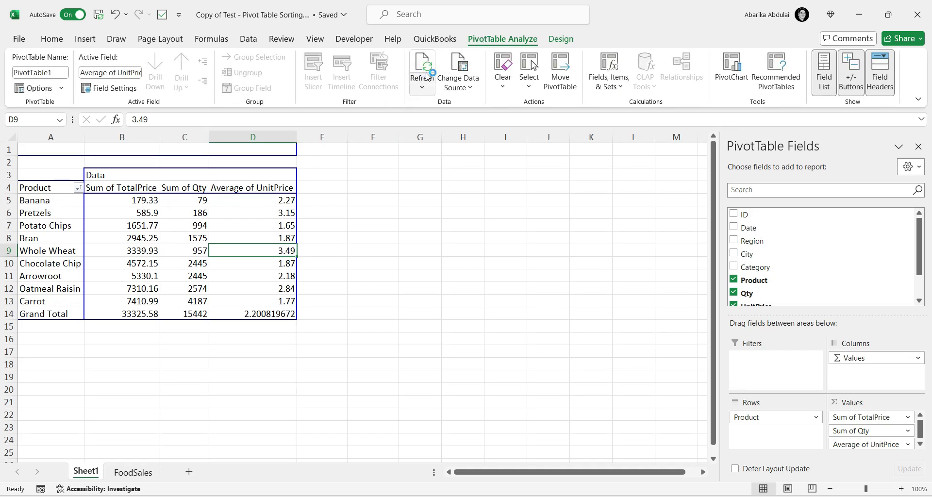
pyautogui.click(52, 39)
pyautogui.click(152, 238)
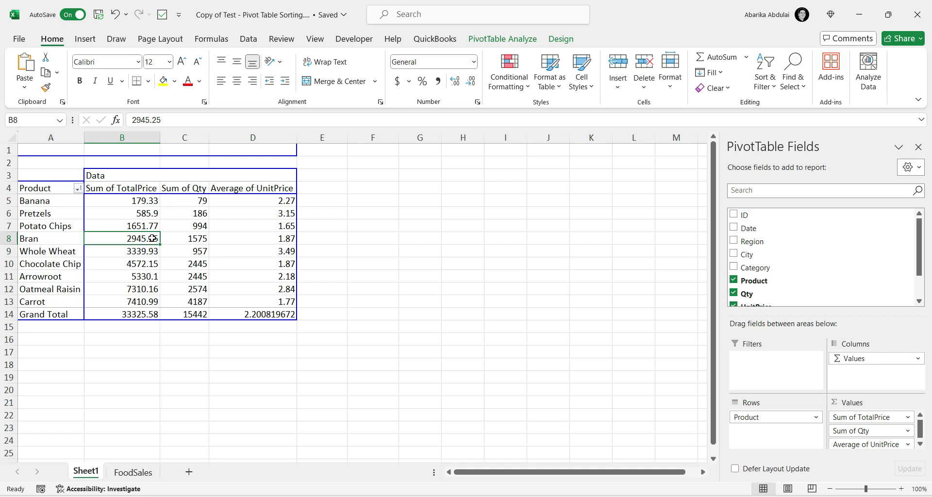
pyautogui.moveTo(191, 237)
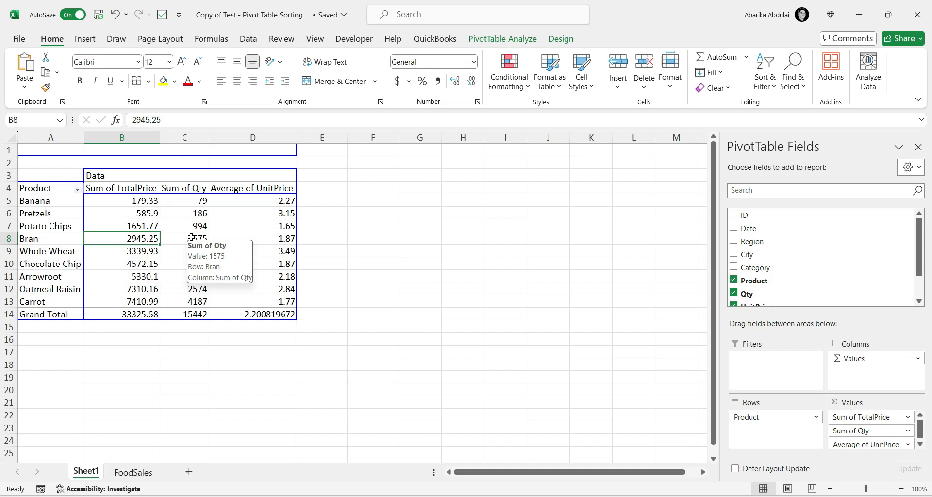
# Sort the products Largest to Smallest by Sum of Qty from cell C8, Carrot (4187) first
pyautogui.click(192, 237)
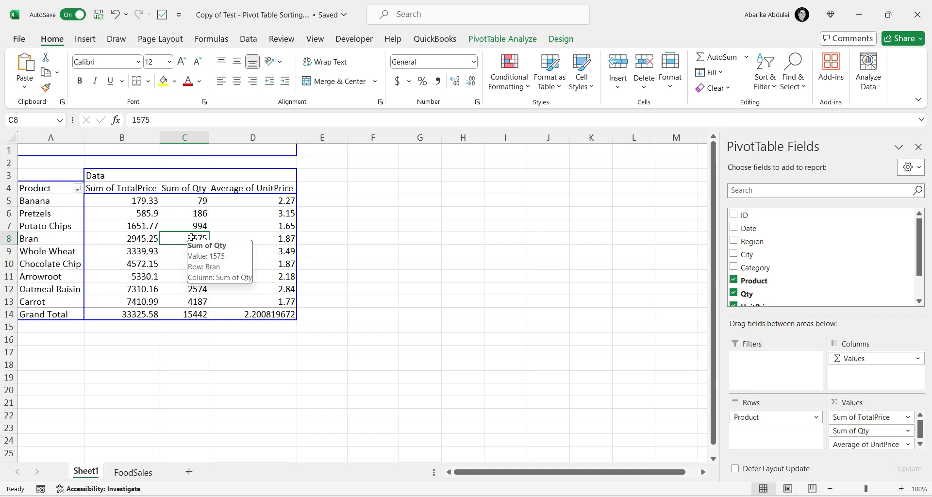
pyautogui.rightClick(192, 238)
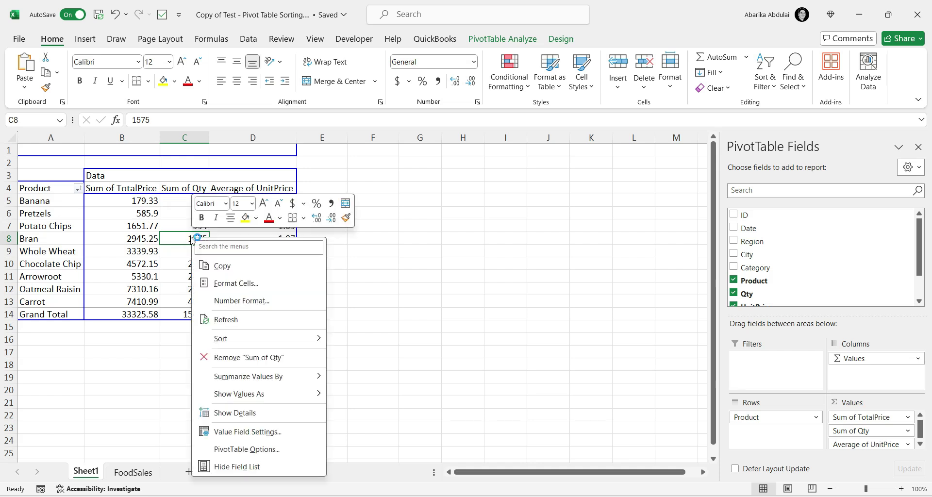
pyautogui.moveTo(293, 342)
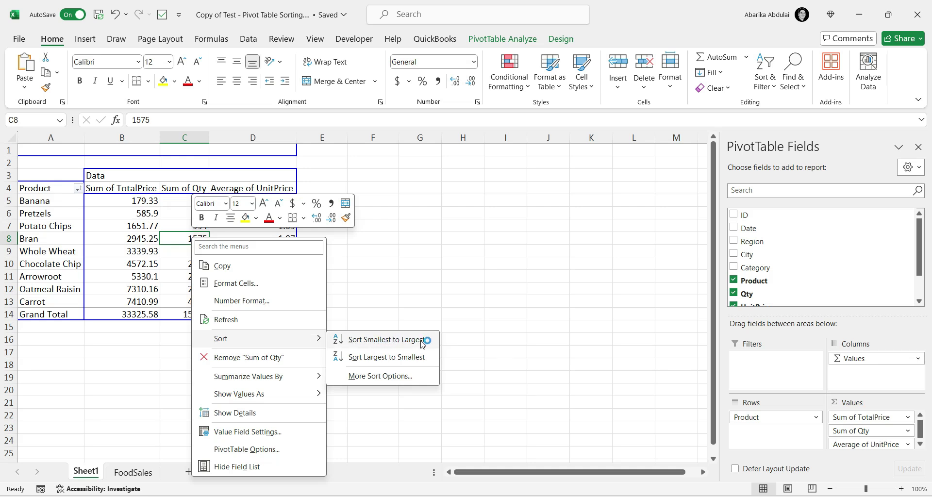
pyautogui.click(398, 358)
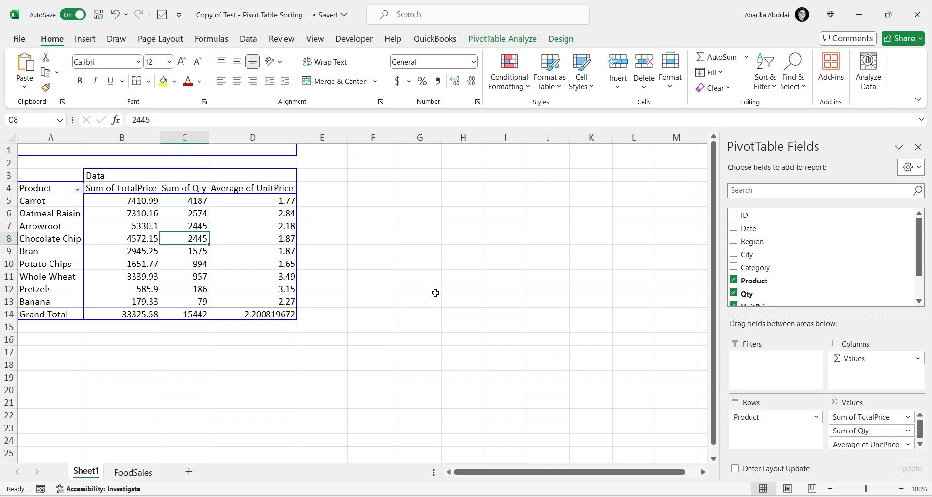
pyautogui.click(503, 39)
pyautogui.click(428, 71)
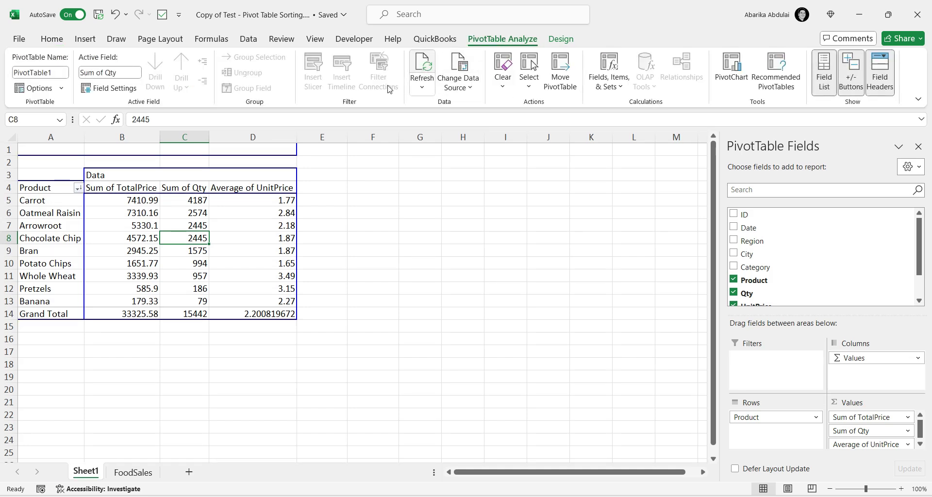
pyautogui.click(126, 228)
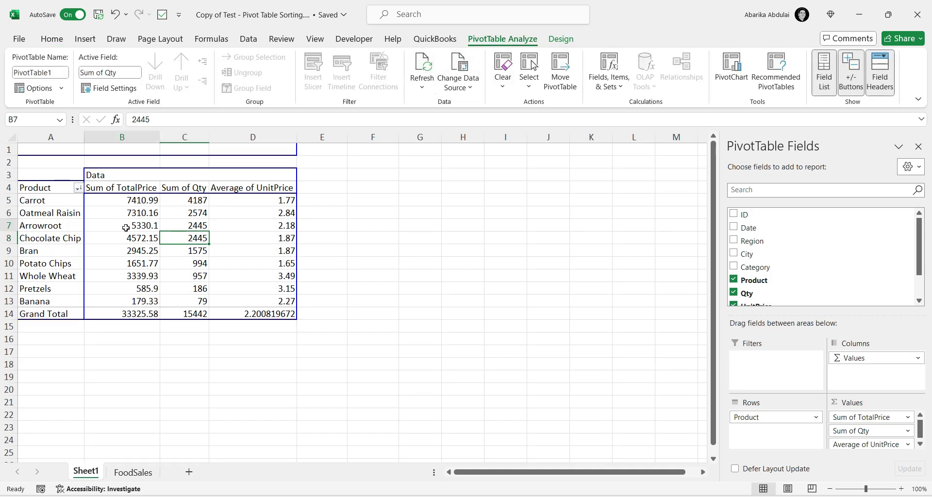
pyautogui.click(51, 39)
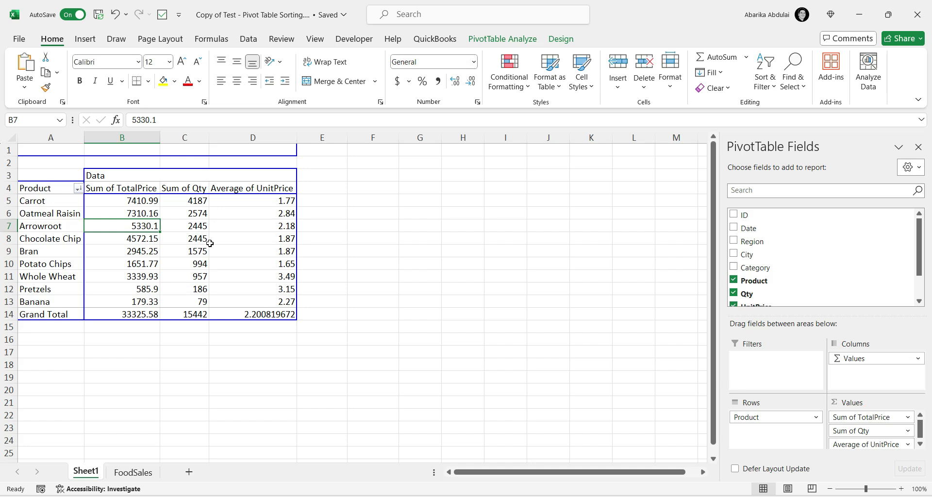
pyautogui.moveTo(201, 240)
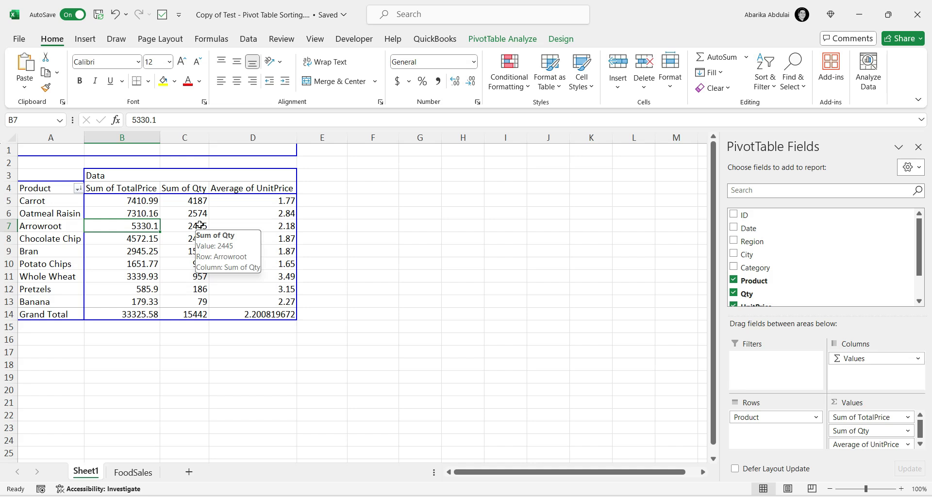
# Sort the value columns Smallest to Largest, left to right, so Average of UnitPrice comes first
pyautogui.click(250, 40)
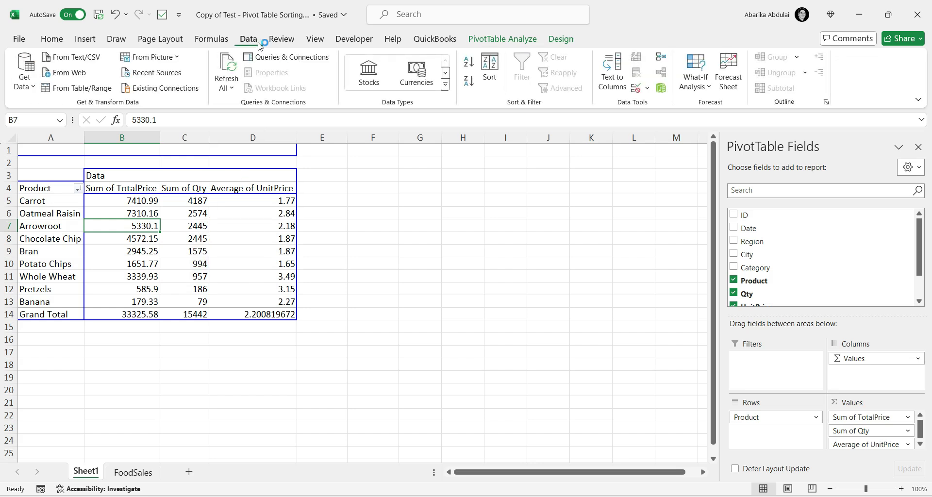
pyautogui.click(486, 68)
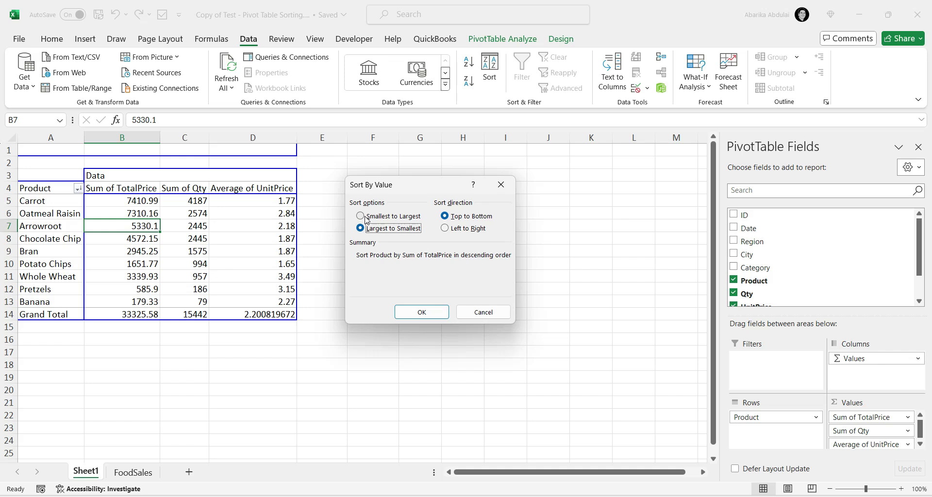
pyautogui.click(370, 220)
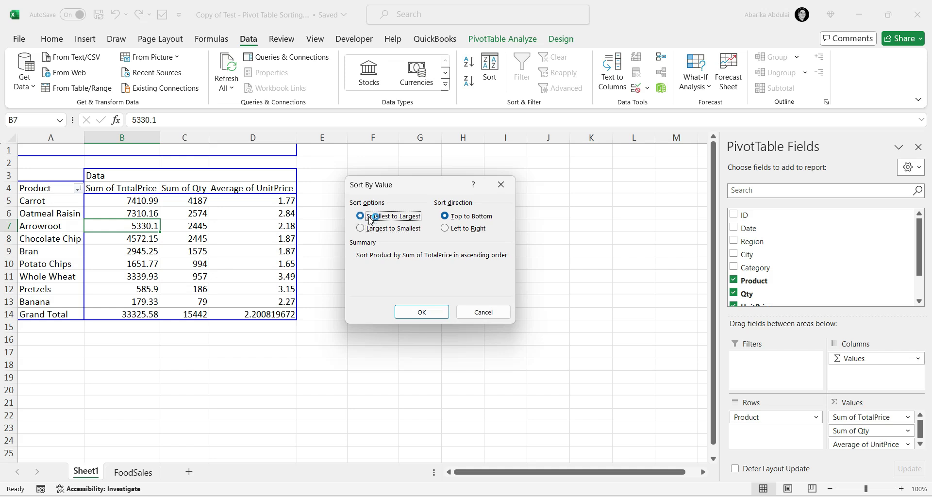
pyautogui.click(446, 229)
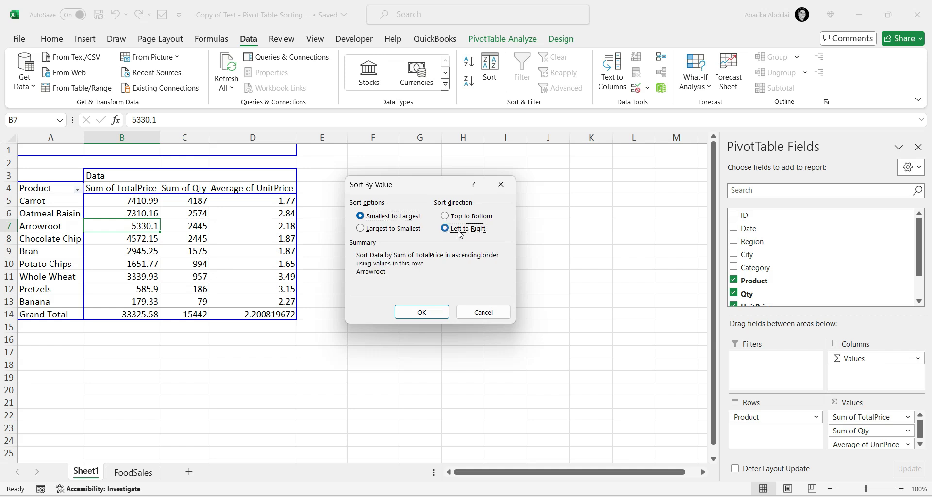
pyautogui.click(422, 311)
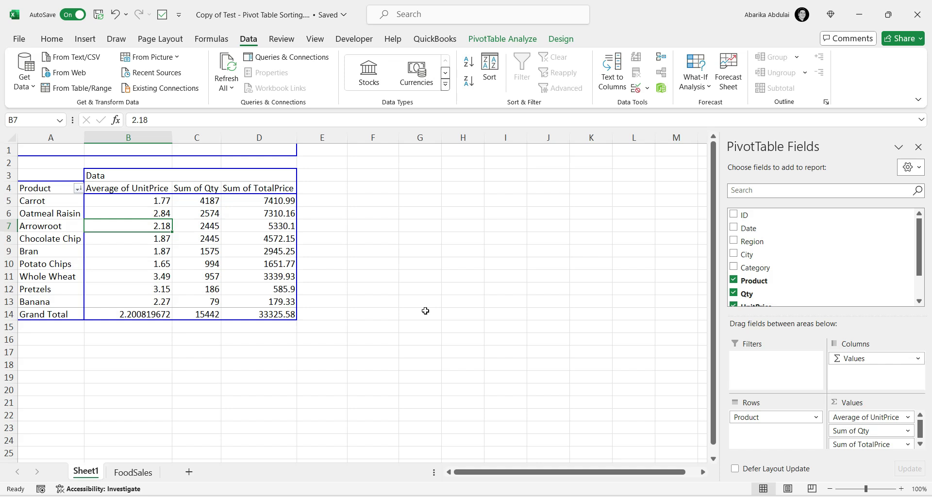